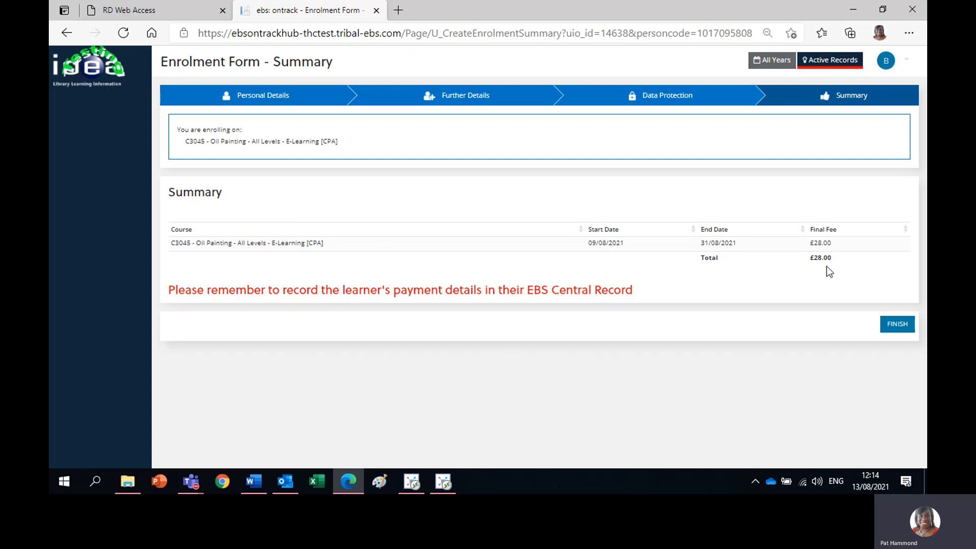
- Complete the enrolment form for C3045 Oil Painting at its £28.00 final fee summary
click(898, 328)
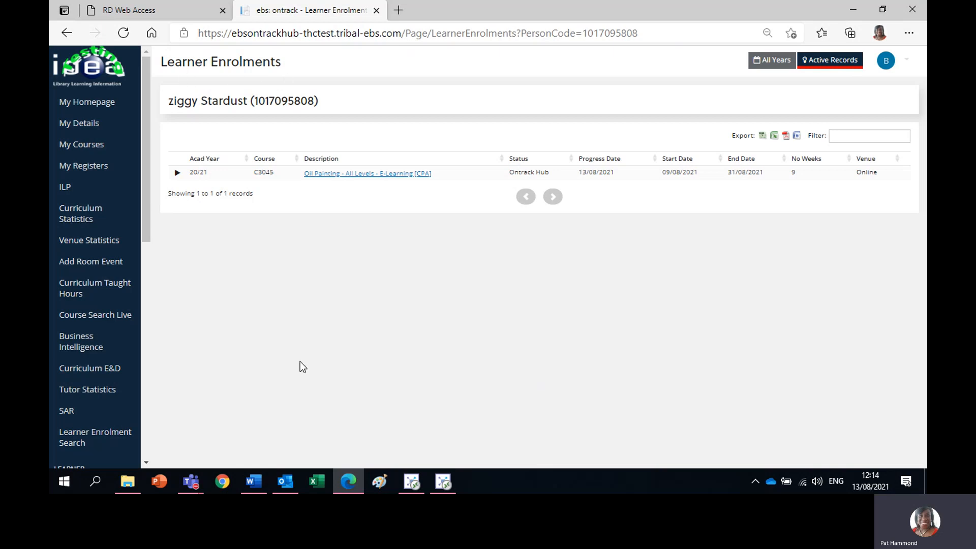
- Finish the enrolment, then view and close the C3045 Oil Painting learning agreement report
drag(145, 90, 163, 316)
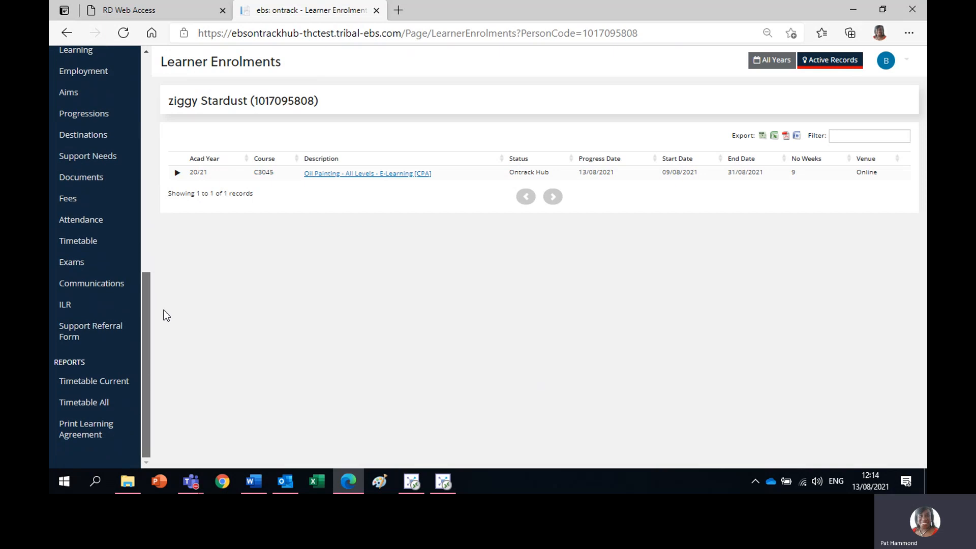
click(78, 427)
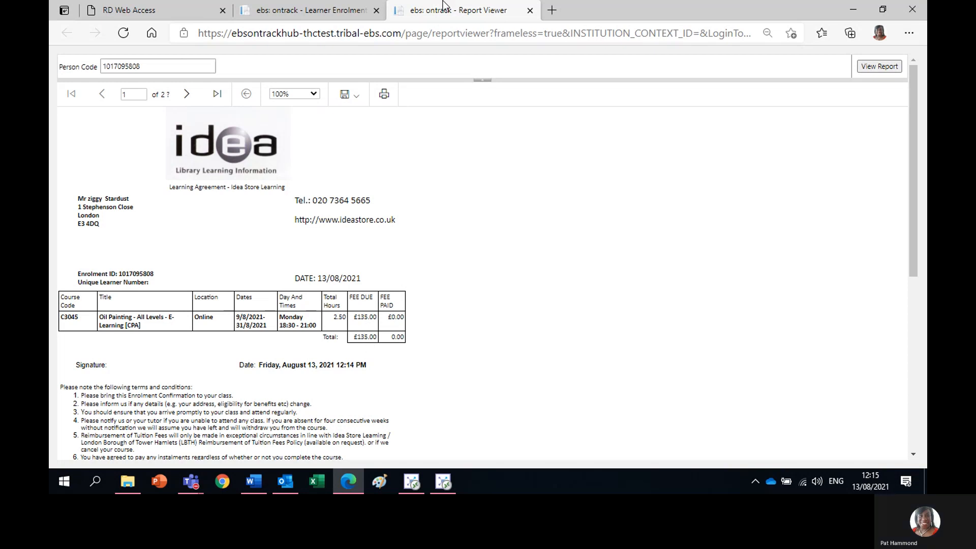
click(530, 10)
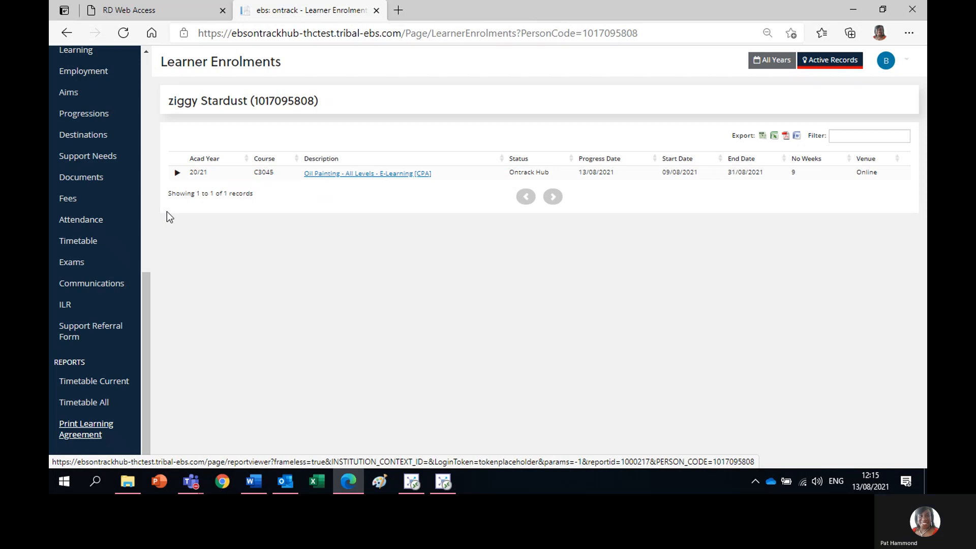
- In ebs4, refresh, mark the C3045 enrolment's Universal Credit waiver evidence as Y, and save
click(446, 482)
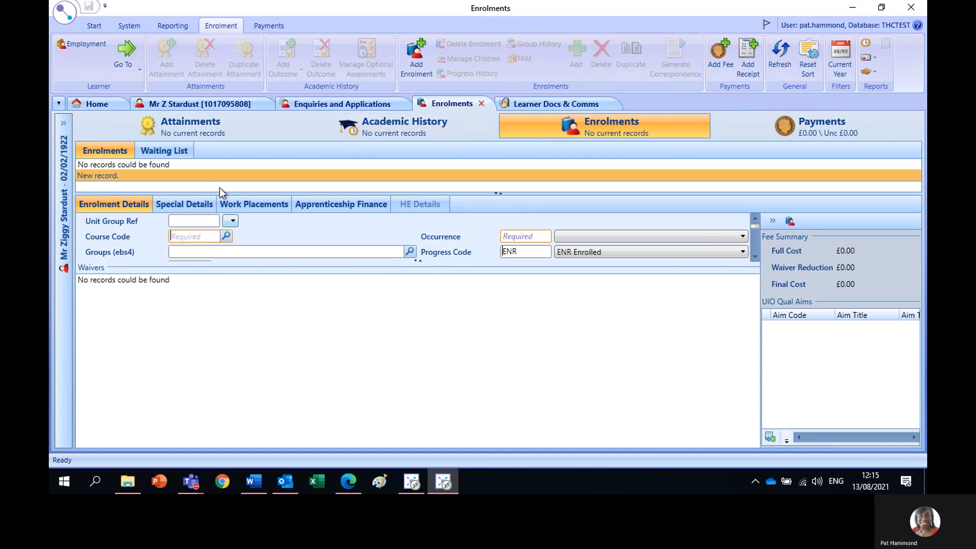
click(783, 54)
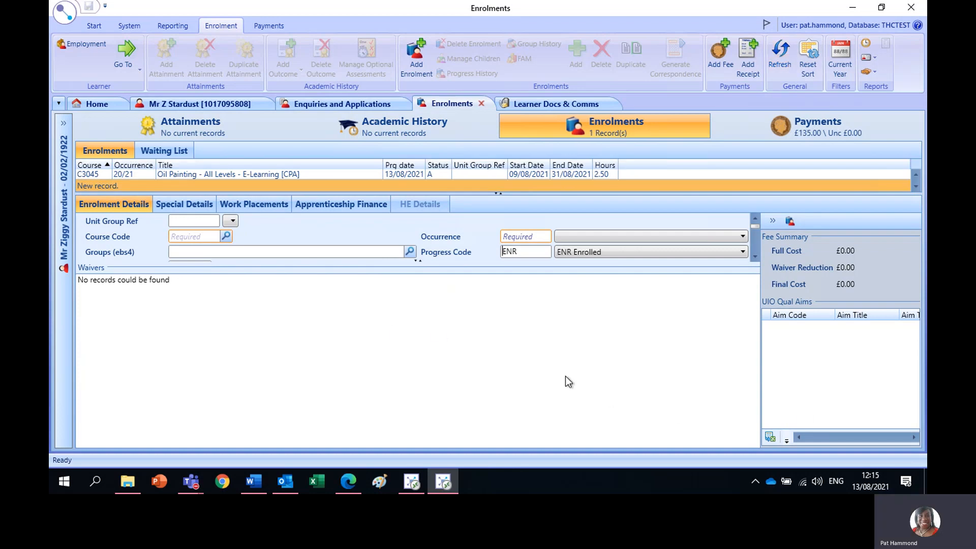
click(319, 173)
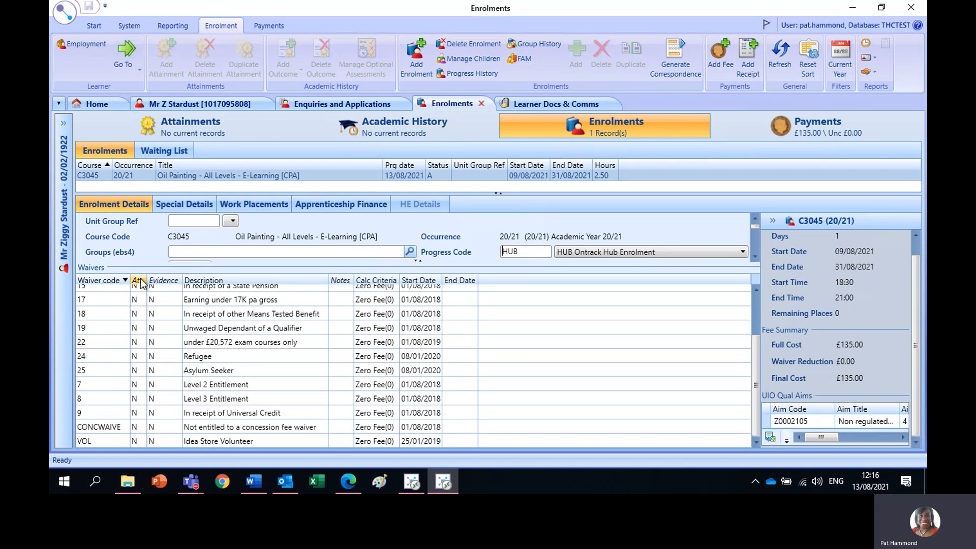
click(134, 413)
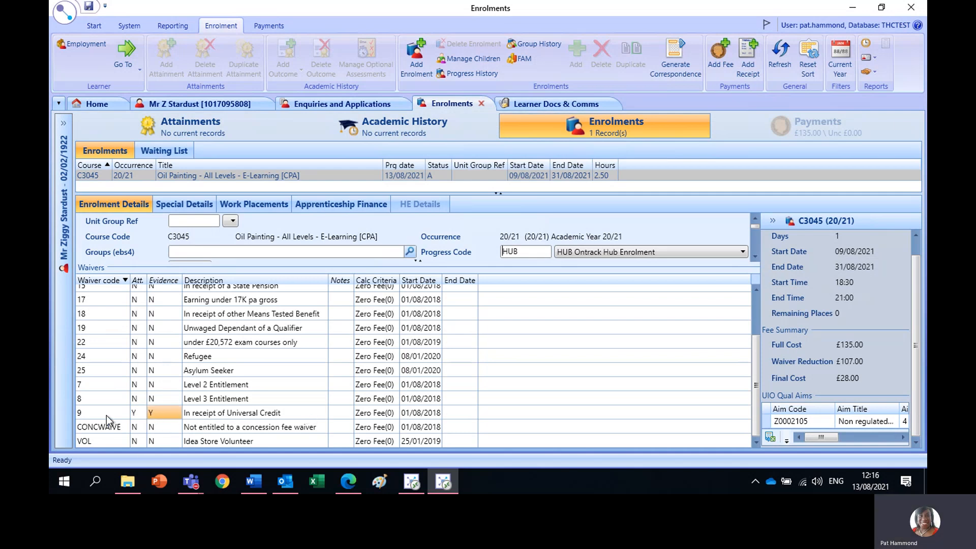
click(88, 7)
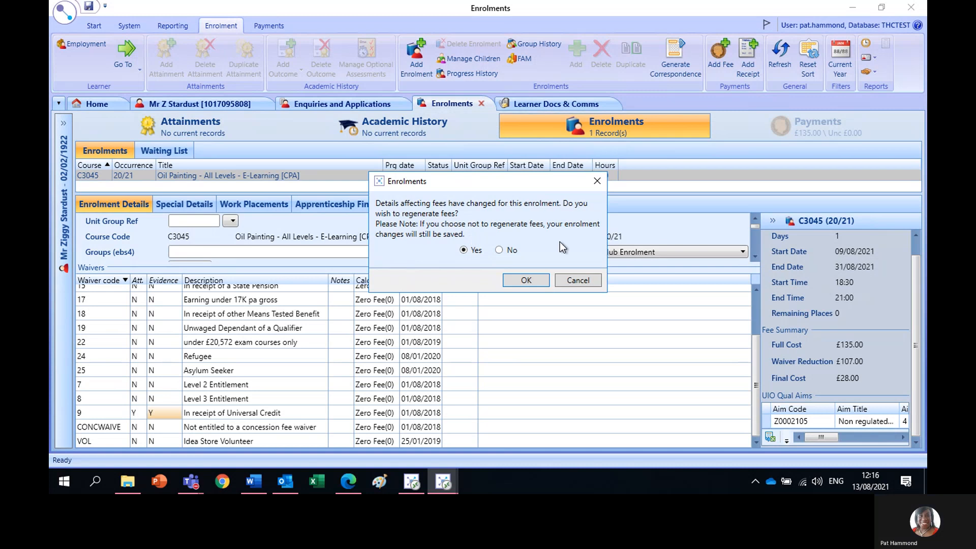
- Confirm regenerating fees so the learner's payments balance becomes £28.00
click(526, 281)
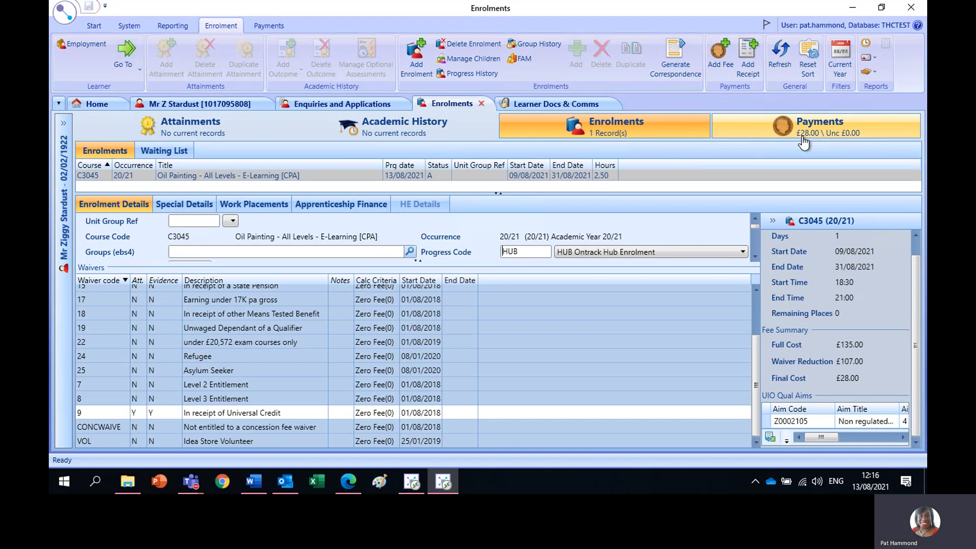
- From Payments, select the C3045 Concessionary Fee and pay it, opening a £28.00 receipt dated 13/08/2021
click(744, 130)
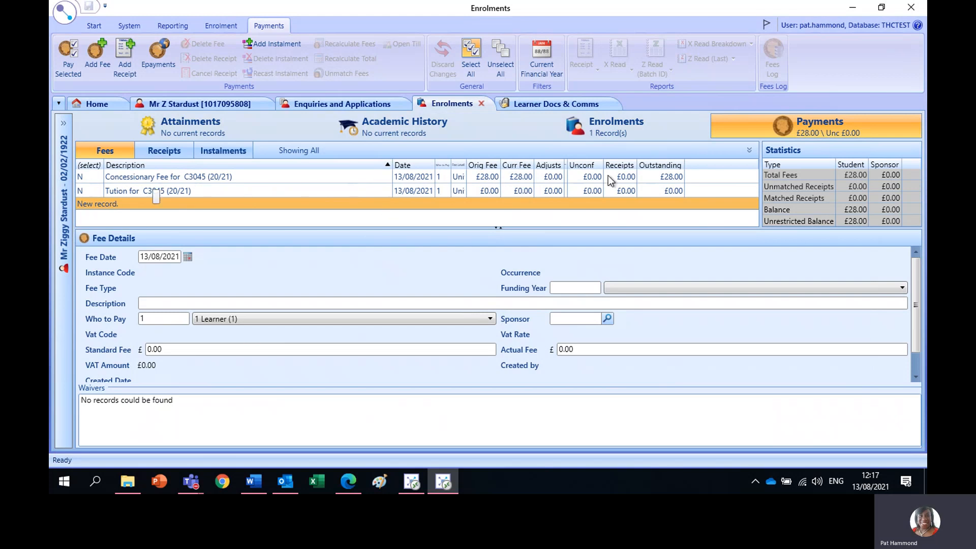
click(82, 177)
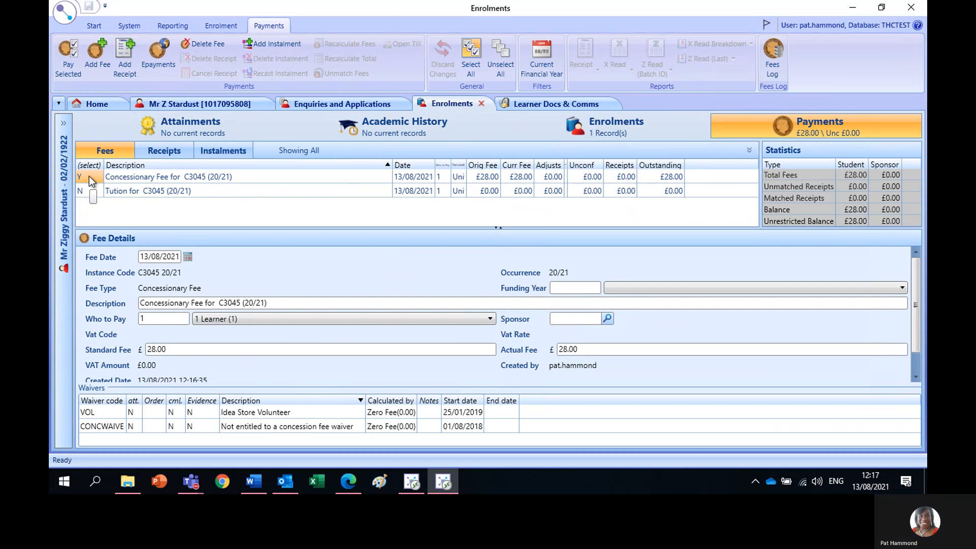
click(65, 65)
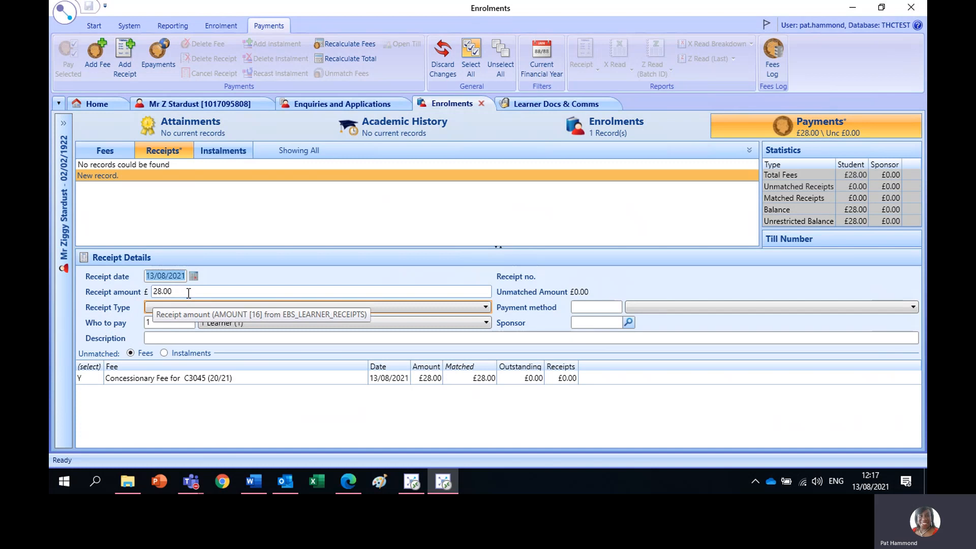
- Set the receipt type to Payment and the payment method to Cash
click(159, 308)
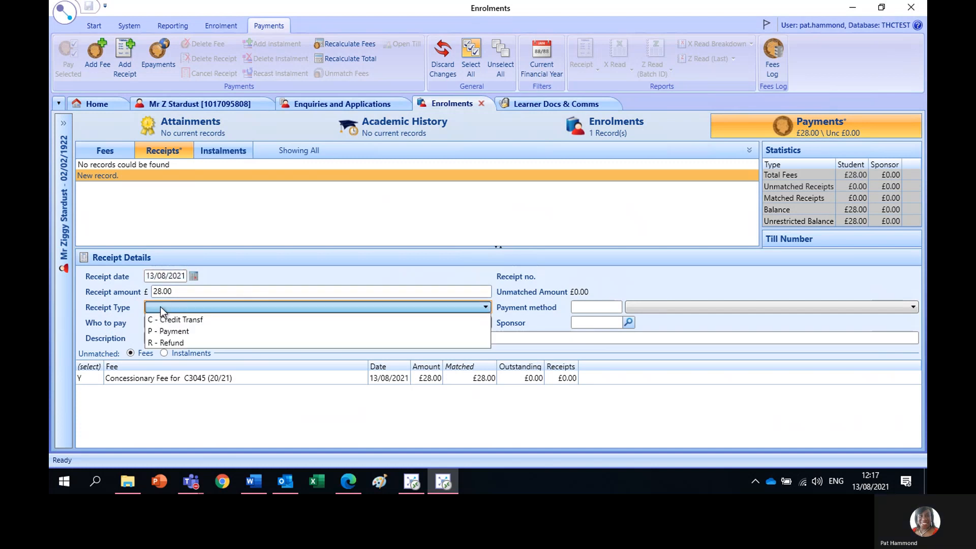
click(185, 332)
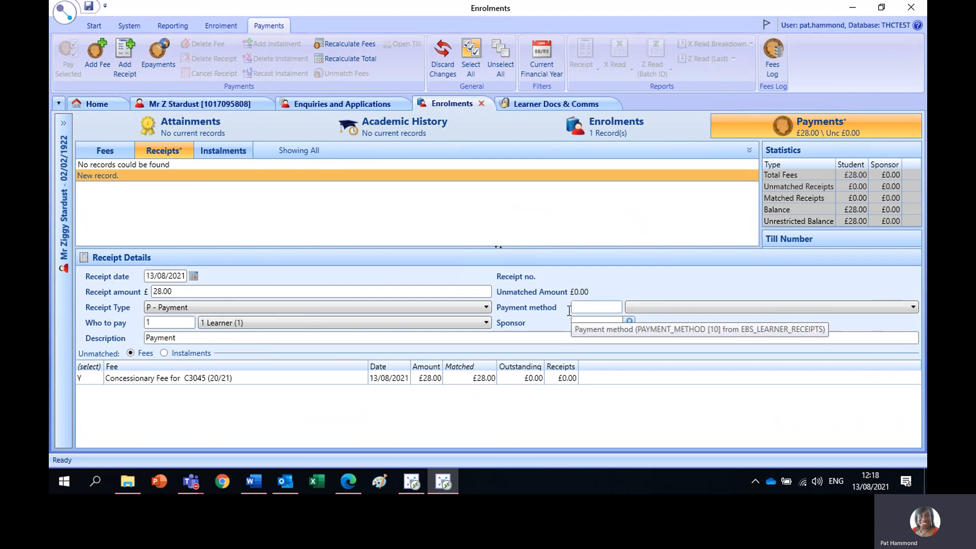
click(643, 307)
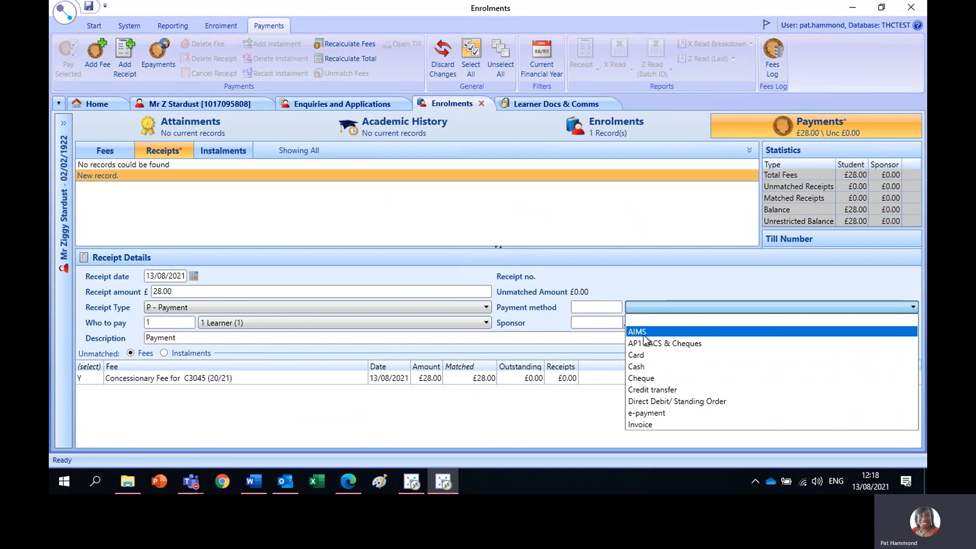
click(644, 367)
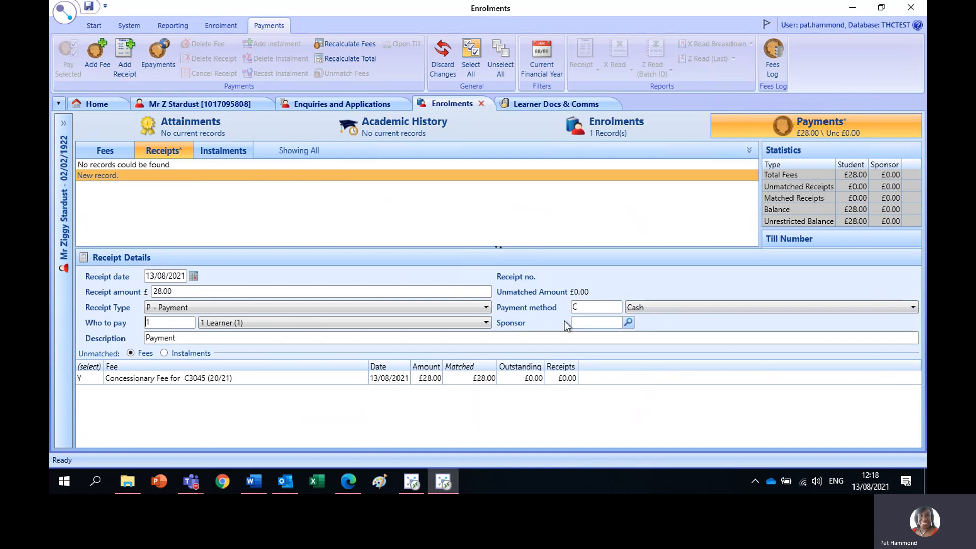
click(660, 306)
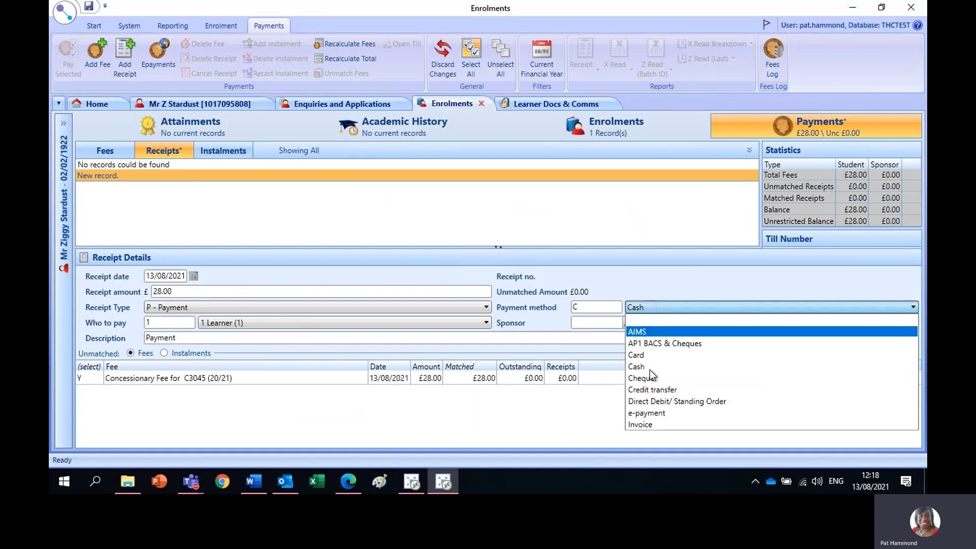
click(664, 286)
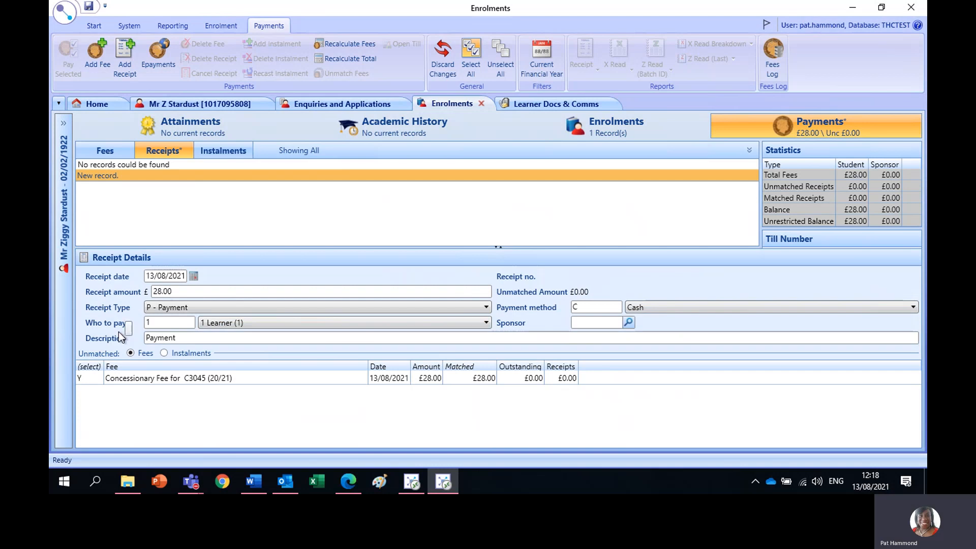
- Describe the receipt with 'C3052 - Oil Painting', receipt number, staff initials, site ISCW, 13/8/2021, then save
click(192, 339)
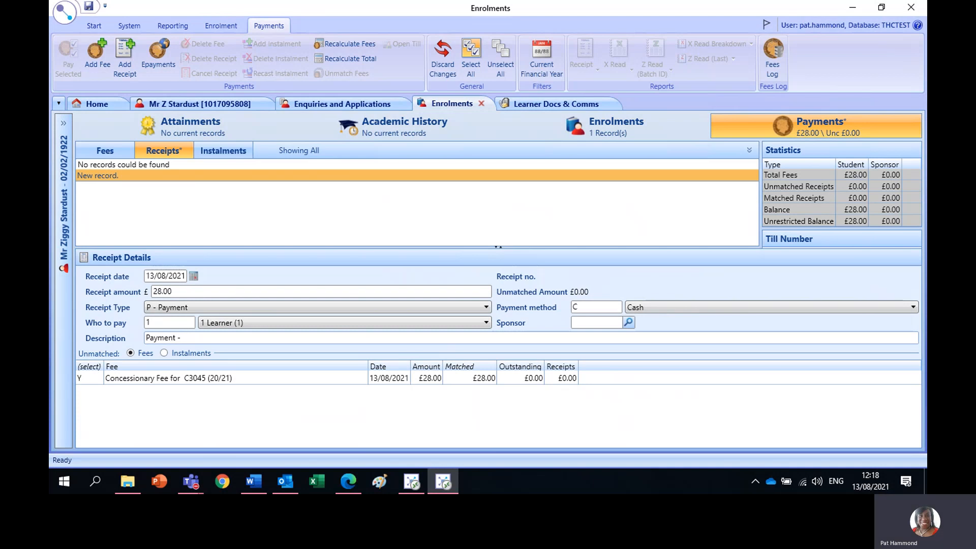
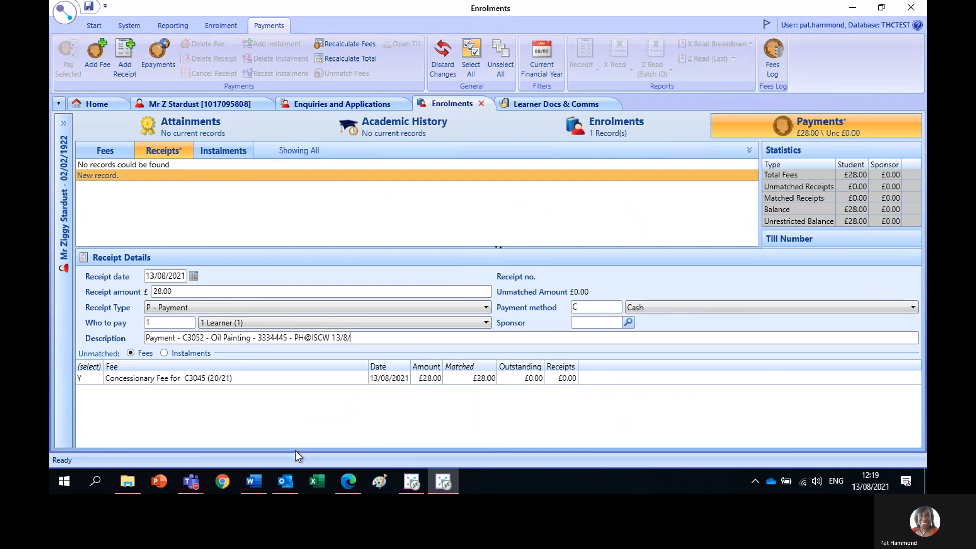
click(90, 7)
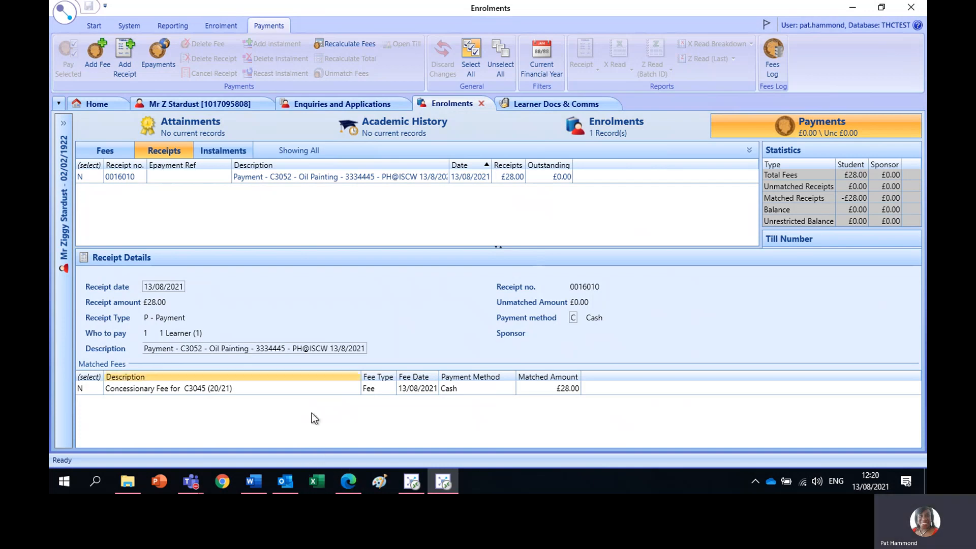
- Return to the ebs ontrack Learner Enrolments page in the browser
click(348, 481)
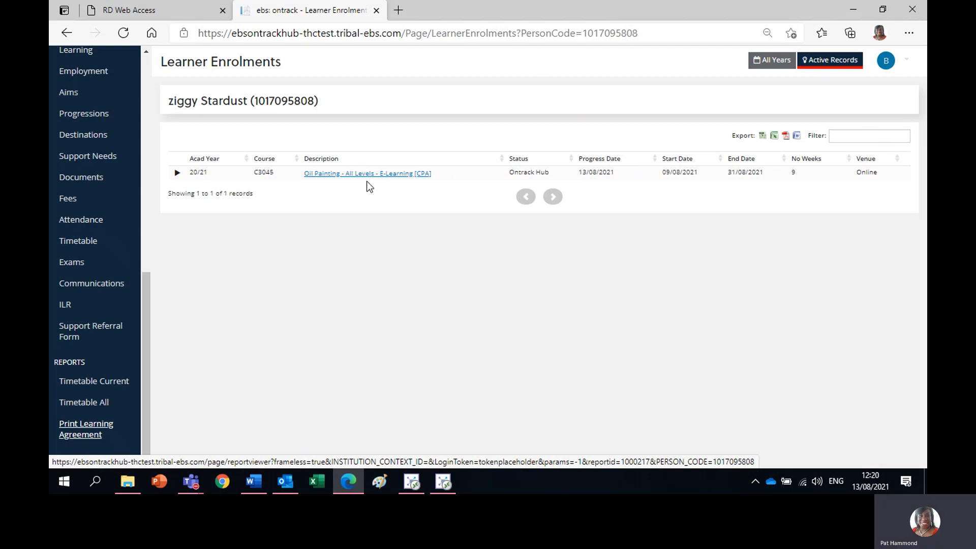
- Reload the enrolments page and open the learning agreement showing £28.00 due and £28.00 paid
click(124, 35)
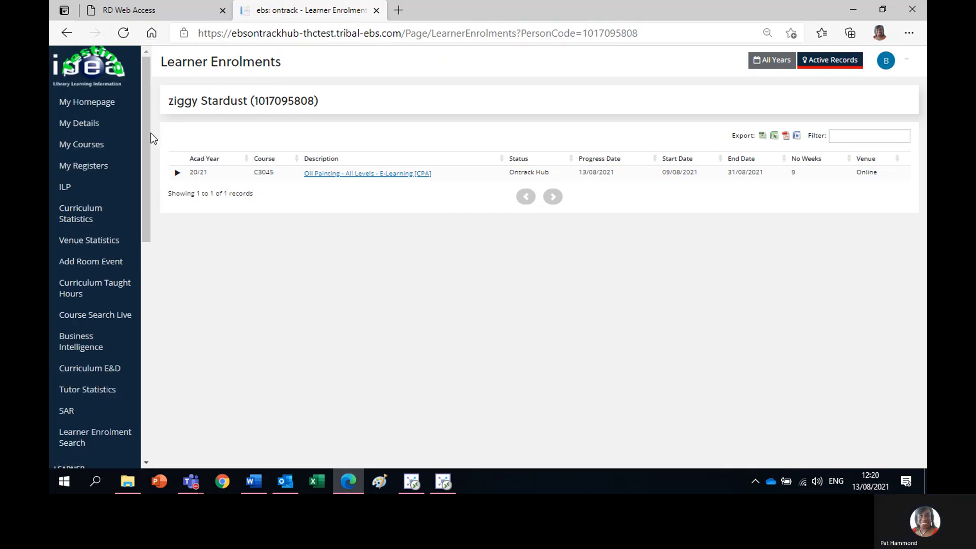
drag(147, 78, 154, 307)
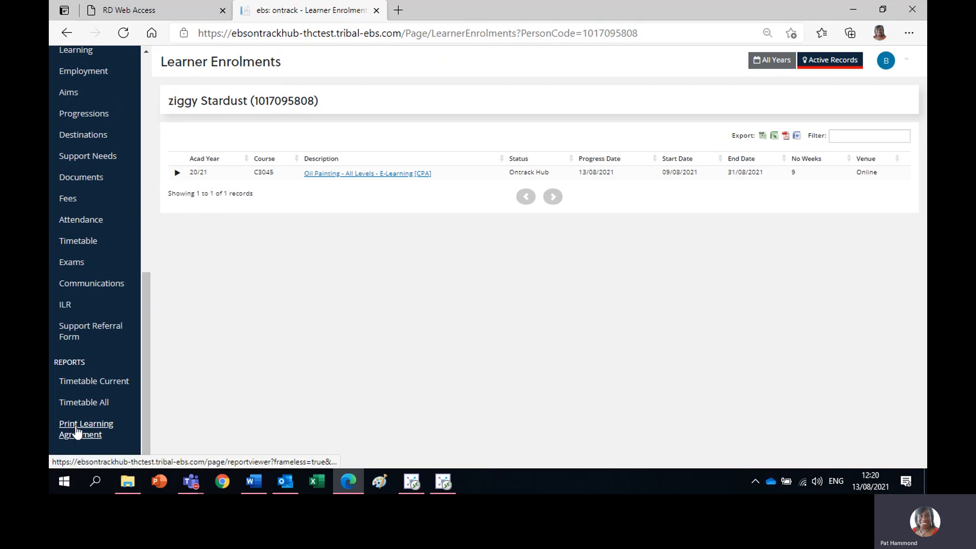
click(77, 428)
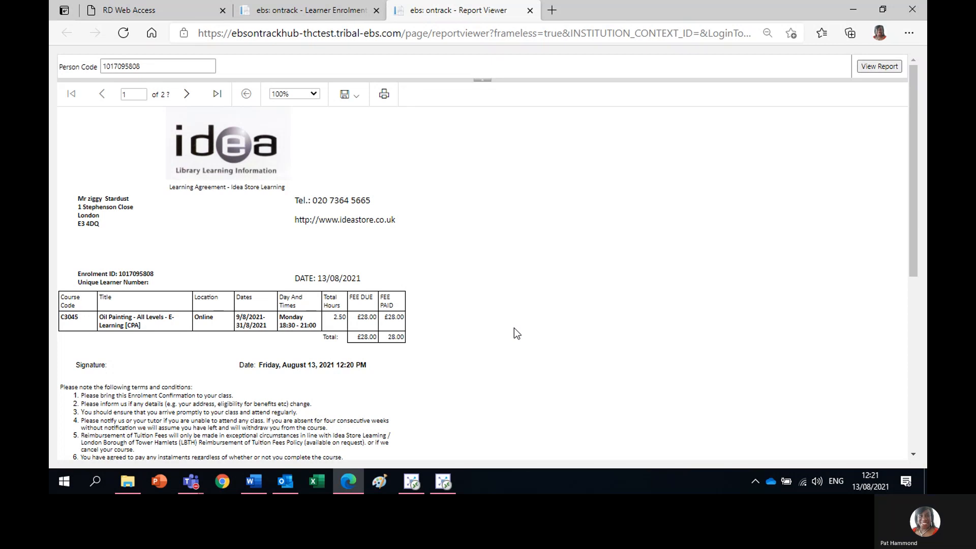
- Compare the agreement with the saved £28.00 Enrolments receipt, then return to Learner Enrolments
click(443, 487)
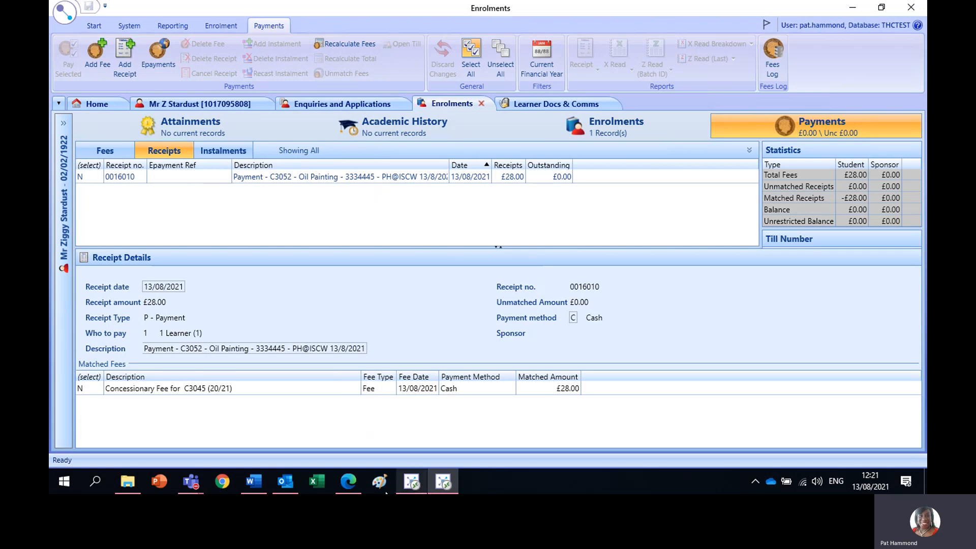
click(348, 481)
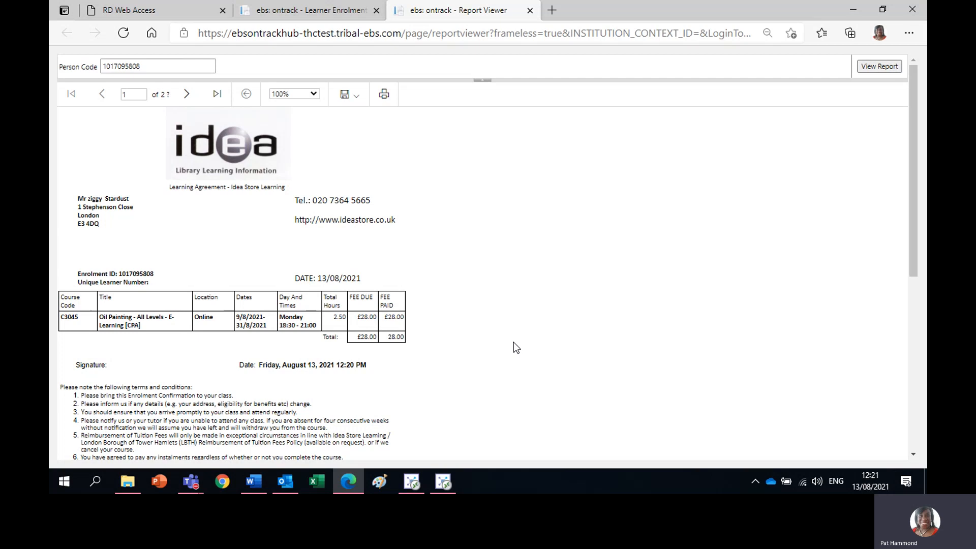
click(351, 484)
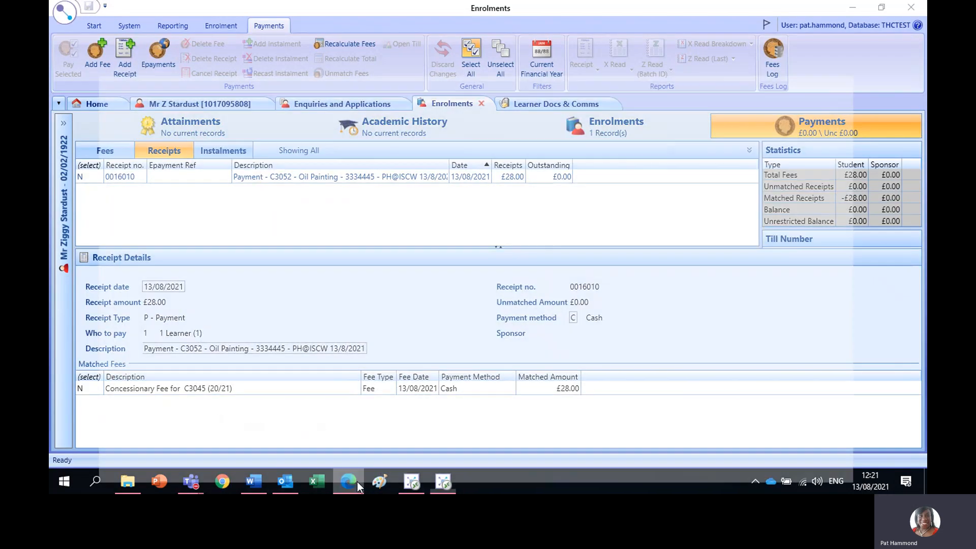
click(356, 481)
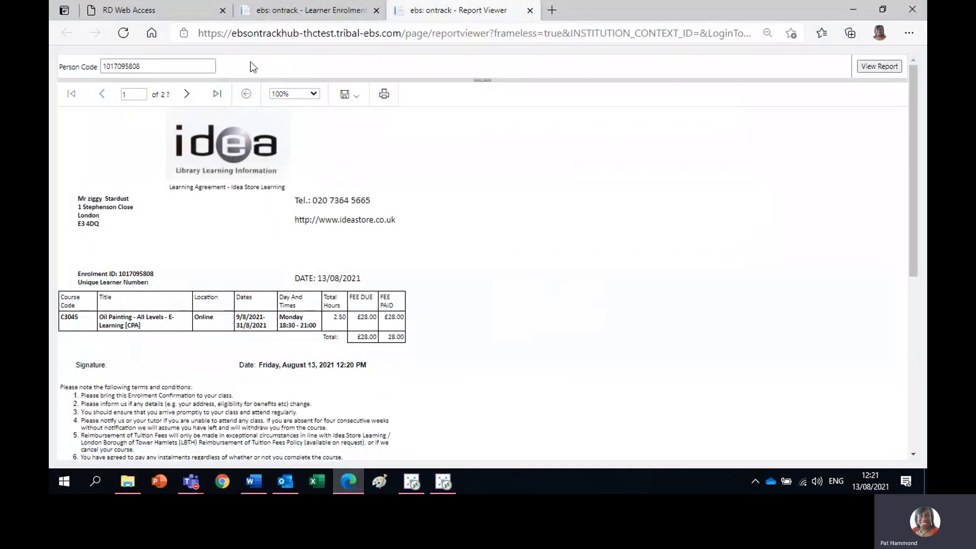
click(337, 14)
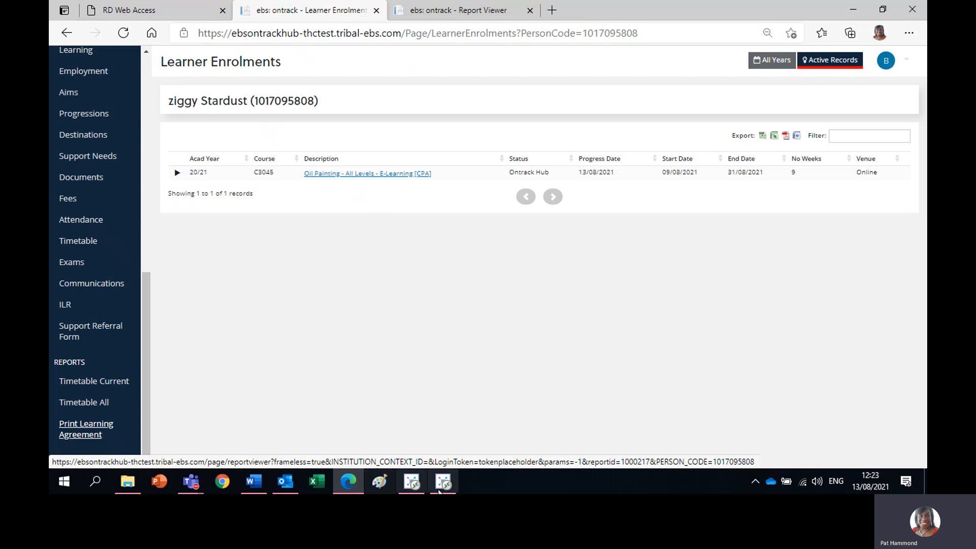
- Regenerate the C3045 learning agreement showing £28.00 paid, then return to the ebs4 cash receipt
mouse_move(443, 481)
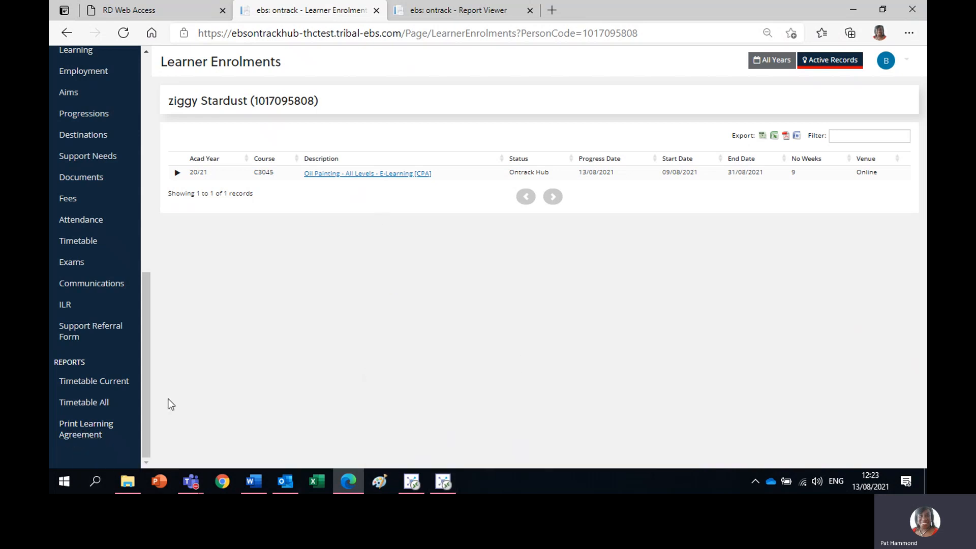
click(77, 435)
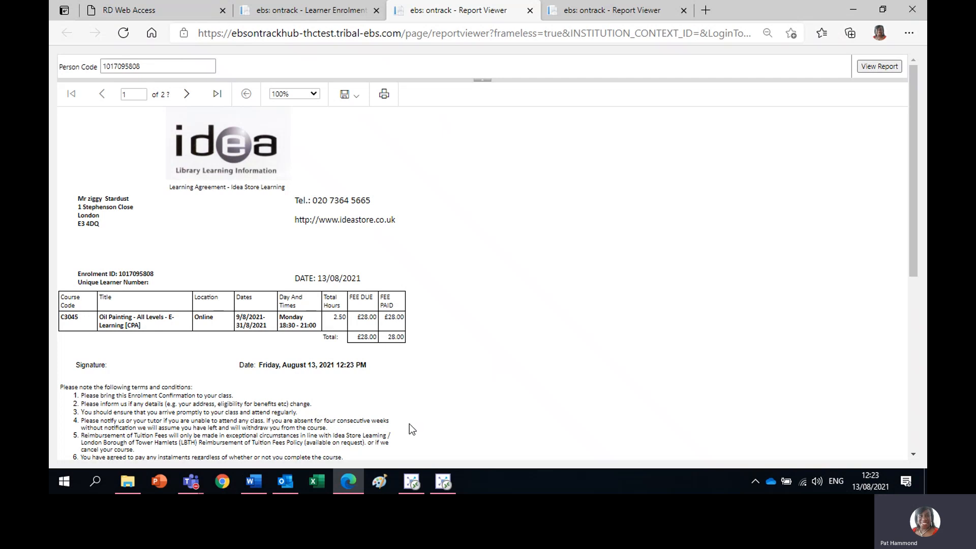
mouse_move(441, 481)
click(476, 410)
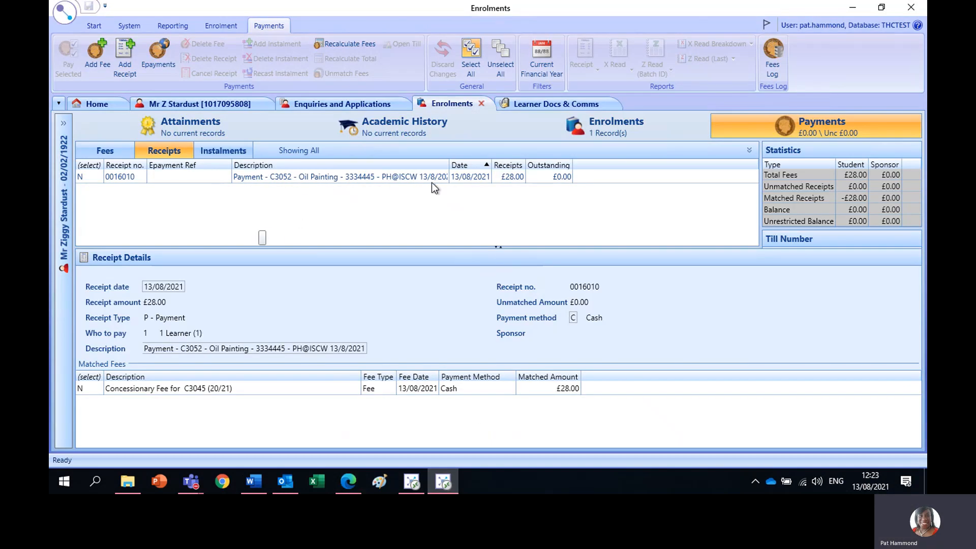
- Switch to the Word induction notes at 'Making a Concessionary Fee Payment' on page 17
click(257, 484)
click(921, 49)
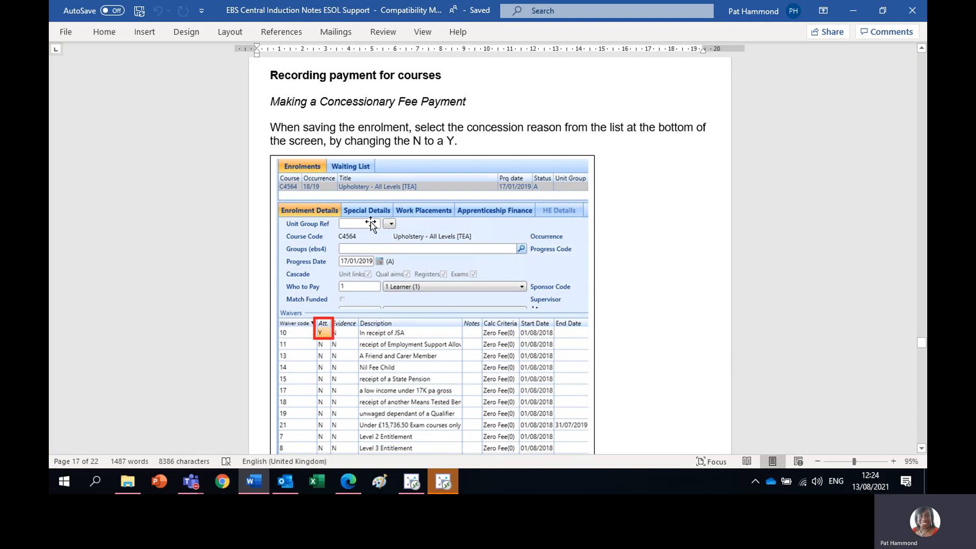
- Scroll down to page 18's Receipt Details instructions and example screenshot
click(922, 448)
drag(922, 449, 920, 449)
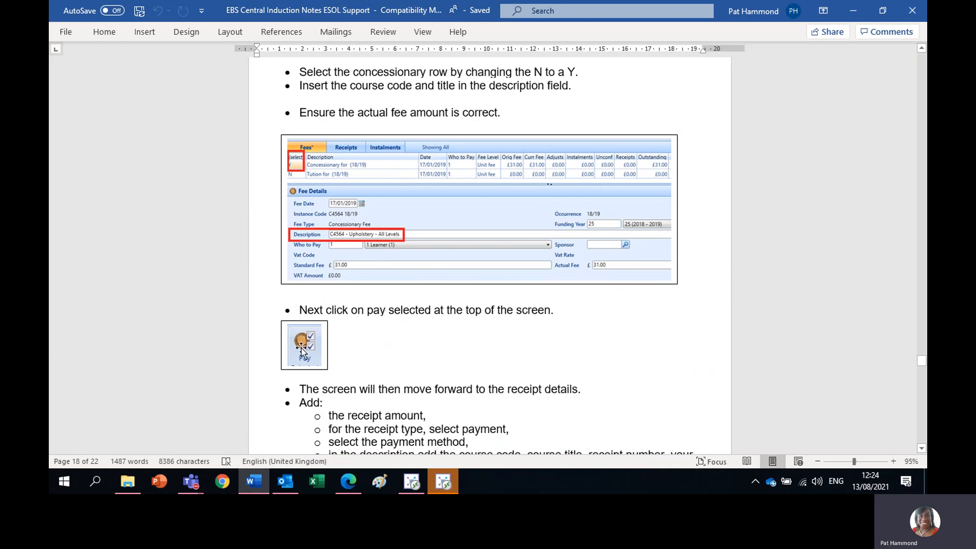
click(922, 449)
click(922, 448)
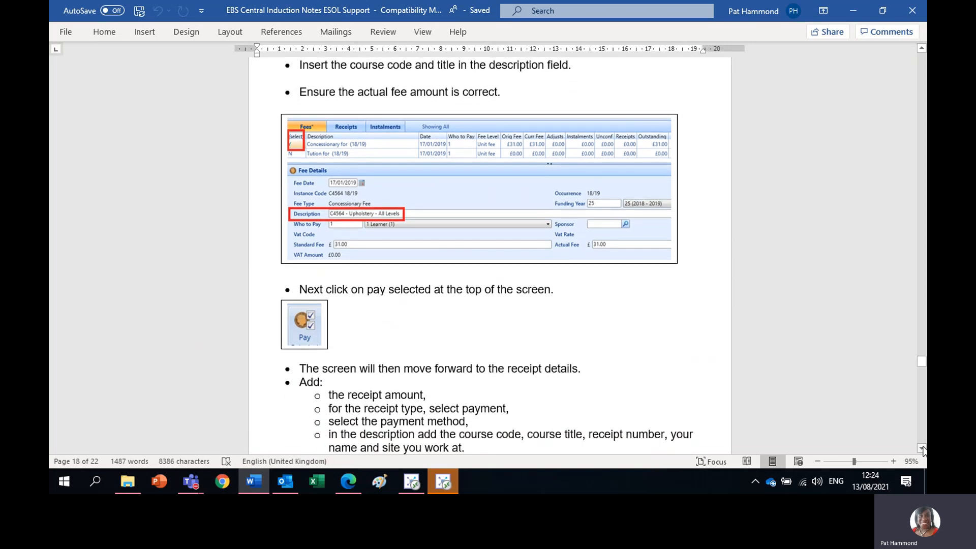
click(922, 448)
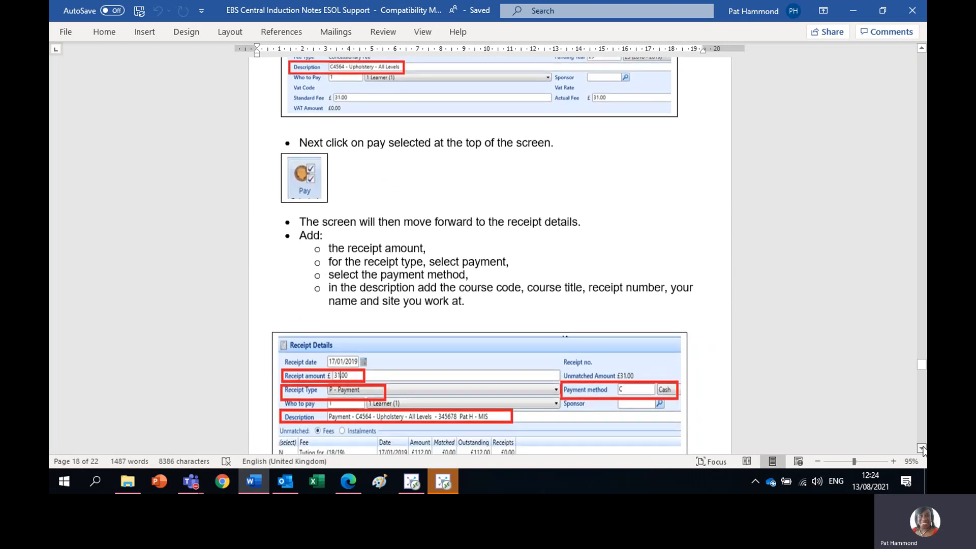
click(922, 449)
click(922, 450)
click(922, 449)
click(922, 449)
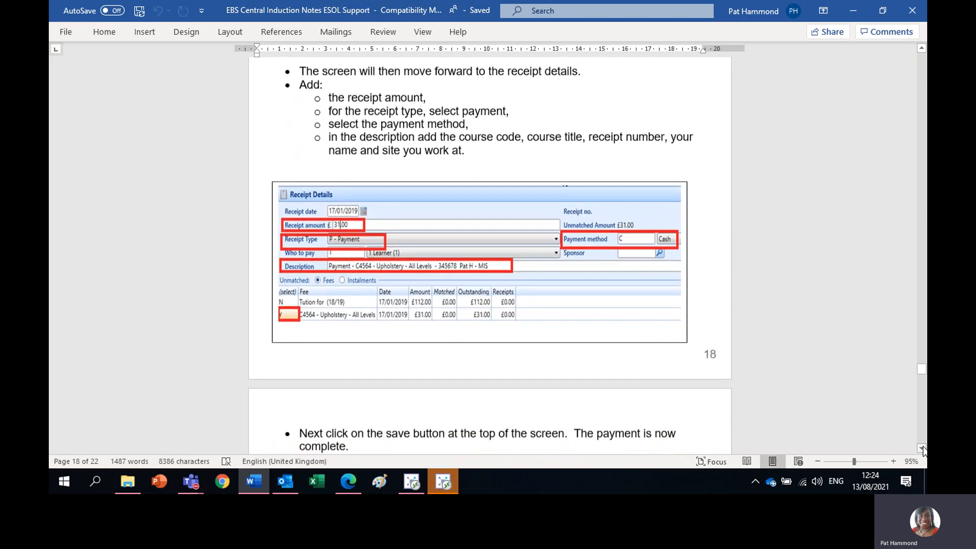
click(922, 449)
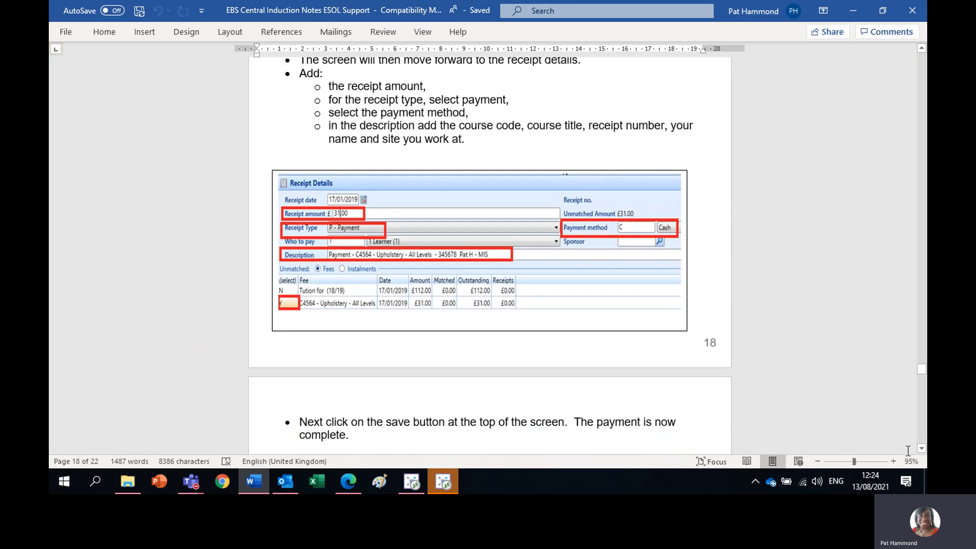